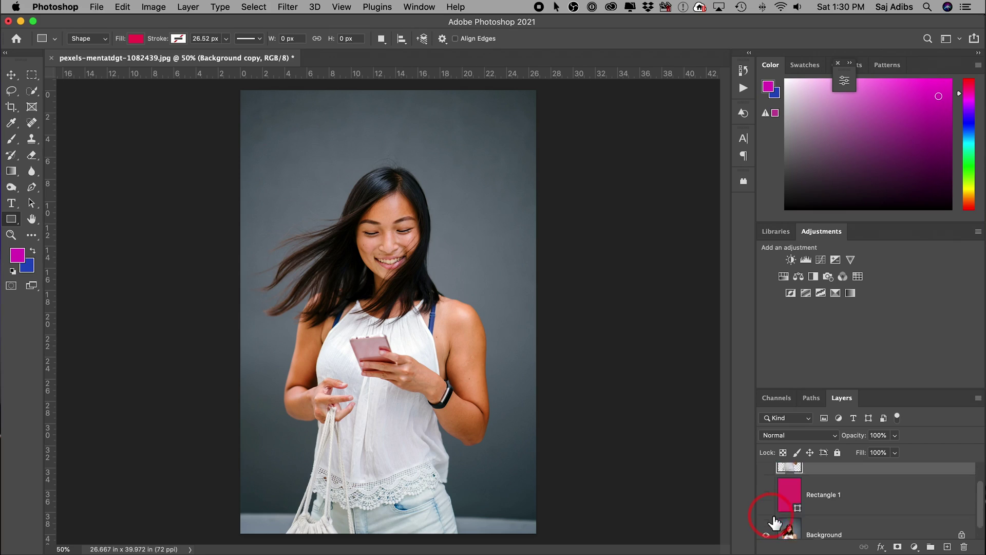
- Toggle the original photo and magenta background layers to preview, then dismiss the File menu
{"action": "left_click", "coordinate": [767, 519]}
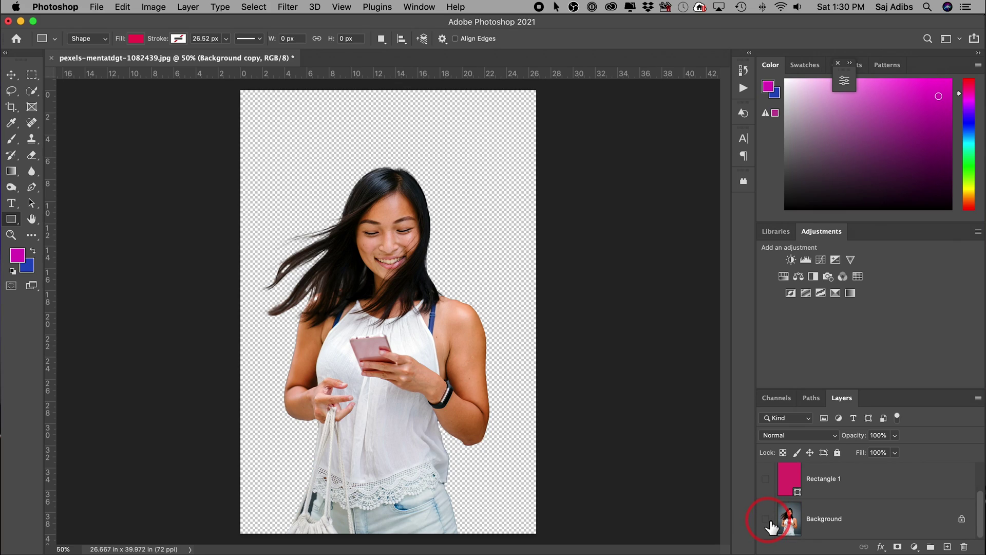
{"action": "left_click", "coordinate": [767, 479]}
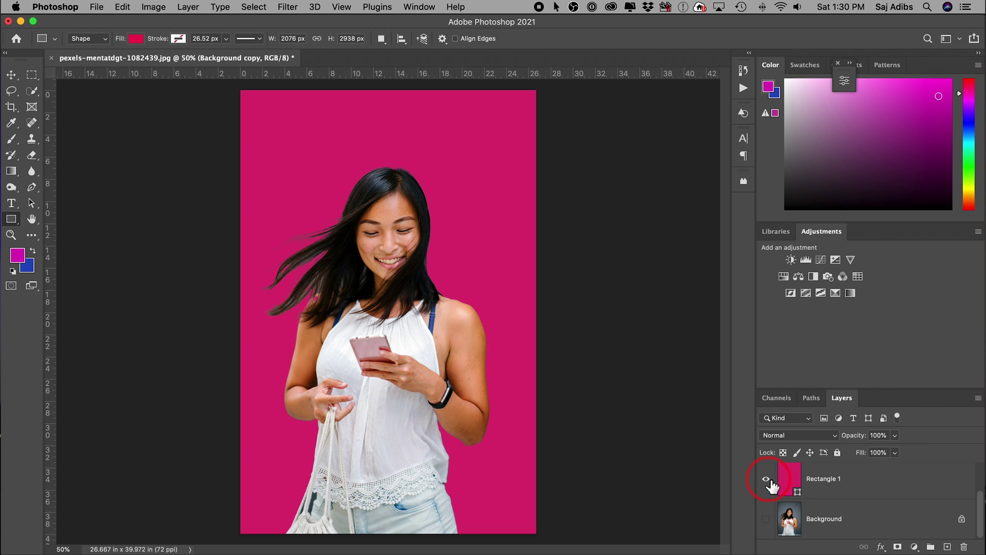
{"action": "left_click", "coordinate": [767, 479]}
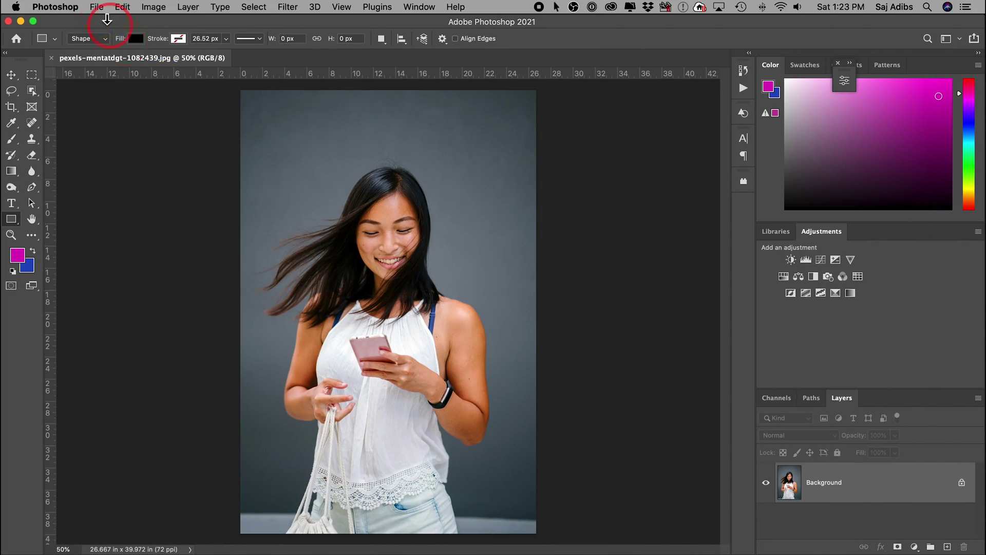
{"action": "left_click", "coordinate": [97, 7]}
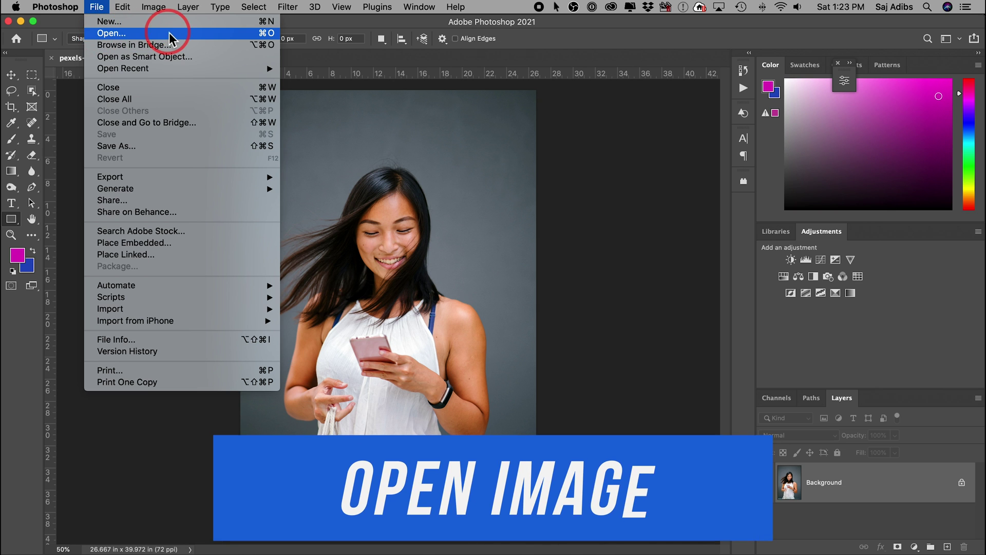
{"action": "left_click", "coordinate": [94, 7]}
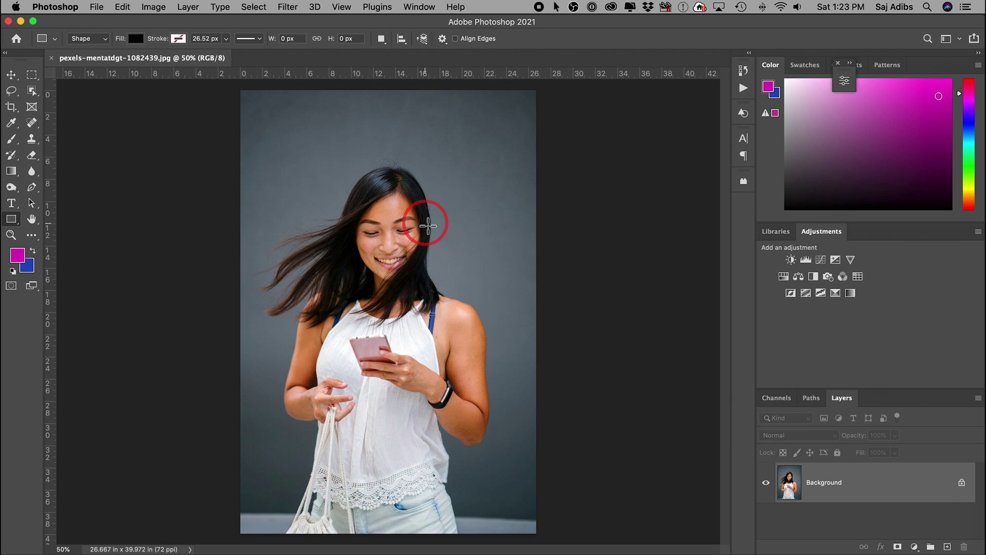
- Choose the Object Selection Tool from the selection tools flyout
{"action": "left_click", "coordinate": [32, 91]}
{"action": "right_click", "coordinate": [33, 92]}
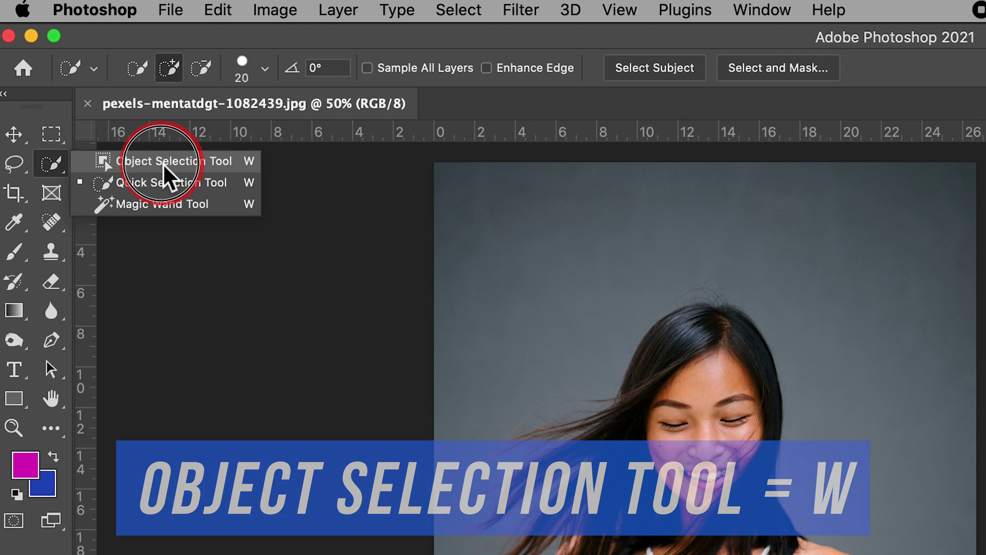
{"action": "left_click", "coordinate": [162, 162]}
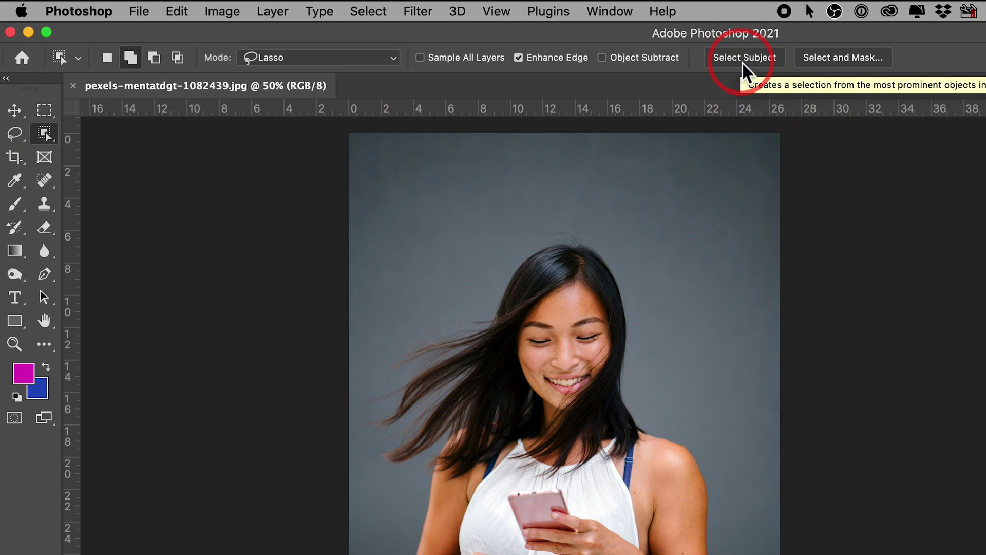
- Trial Select Subject plus a lasso over the blowing hair, then clear the selection
{"action": "left_click", "coordinate": [742, 62]}
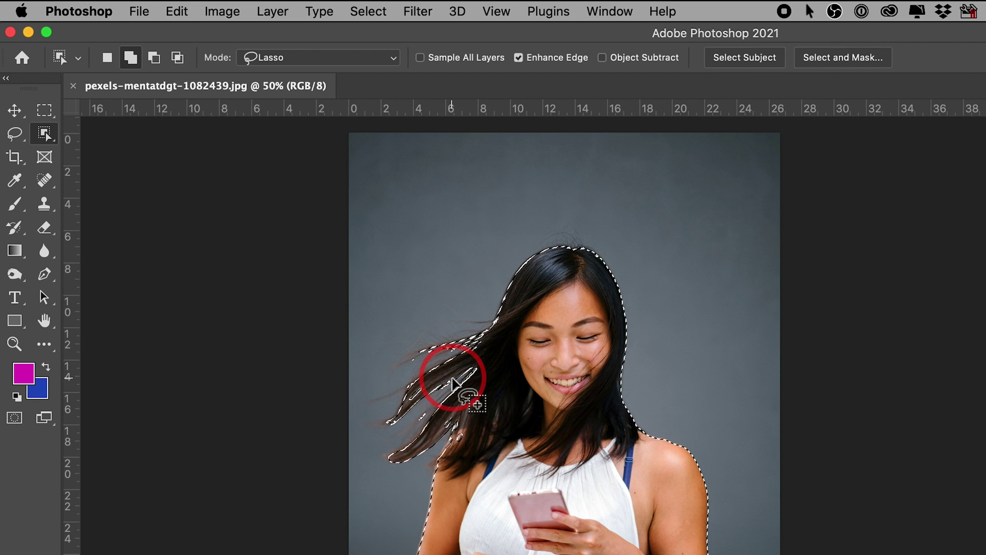
{"action": "mouse_move", "coordinate": [464, 365]}
{"action": "left_mouse_down"}
{"action": "mouse_move", "coordinate": [391, 377]}
{"action": "mouse_move", "coordinate": [461, 338]}
{"action": "mouse_move", "coordinate": [407, 370]}
{"action": "left_mouse_up"}
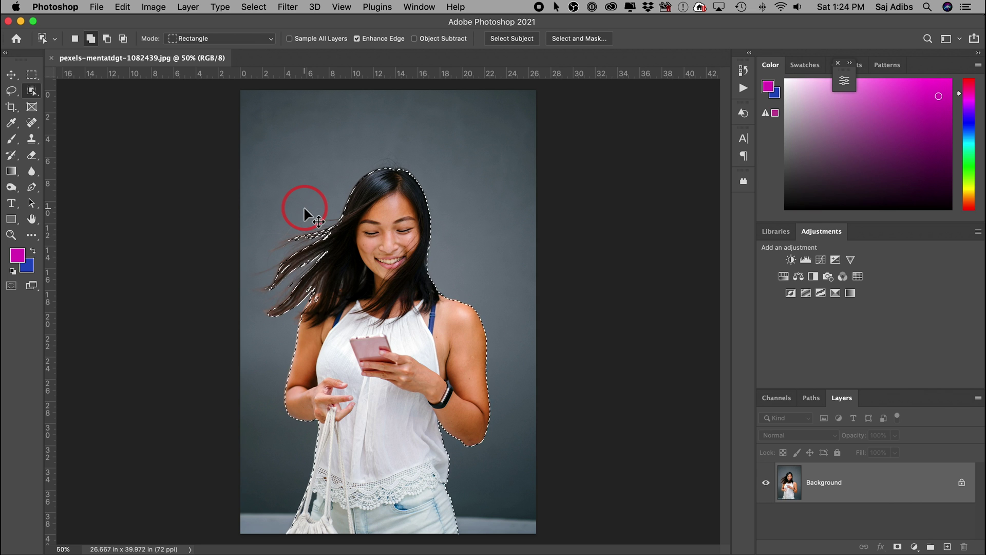
{"action": "left_click", "coordinate": [306, 209]}
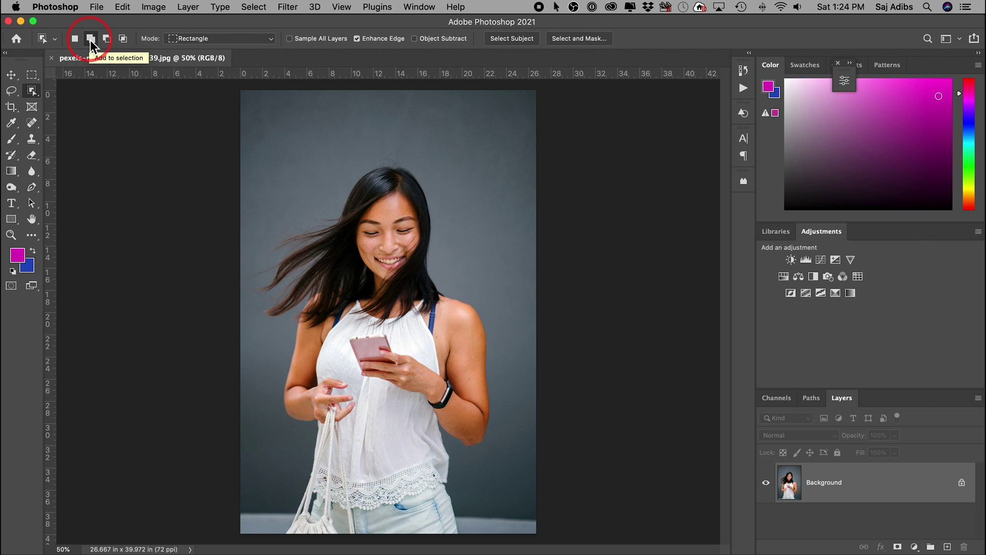
- Keep Rectangle mode, box in the woman, then use Select Subject to replace the selection
{"action": "left_click", "coordinate": [188, 41]}
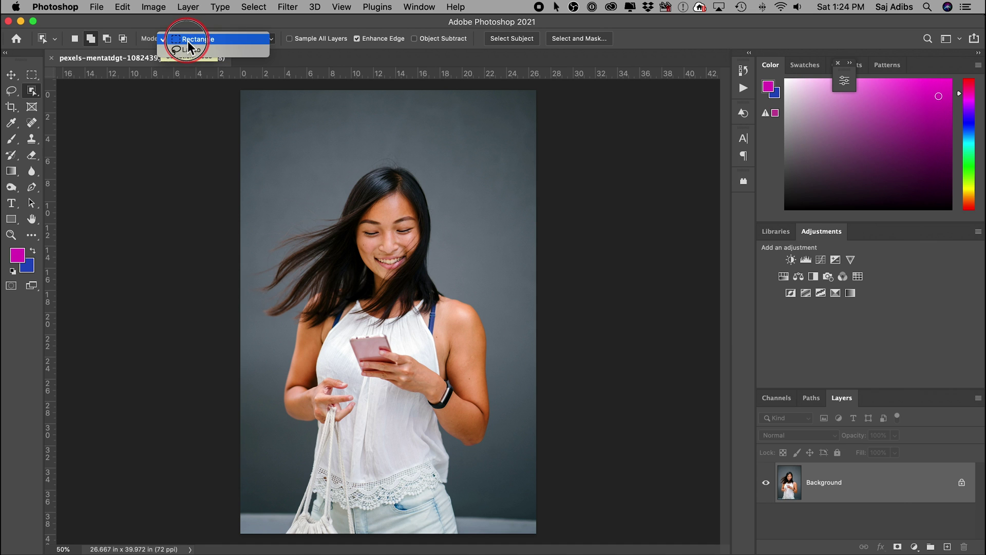
{"action": "left_click", "coordinate": [201, 41]}
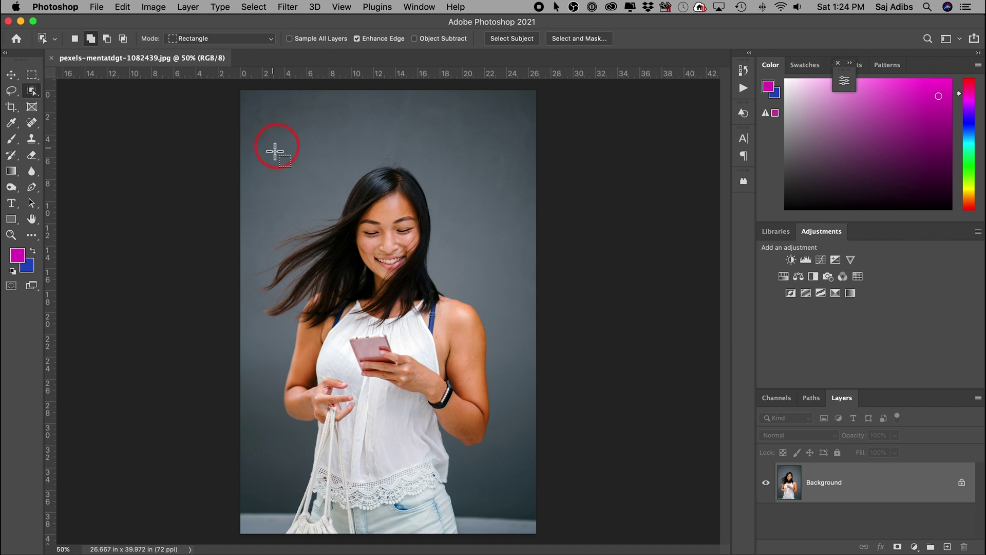
{"action": "left_click_drag", "start_coordinate": [252, 148], "coordinate": [508, 546]}
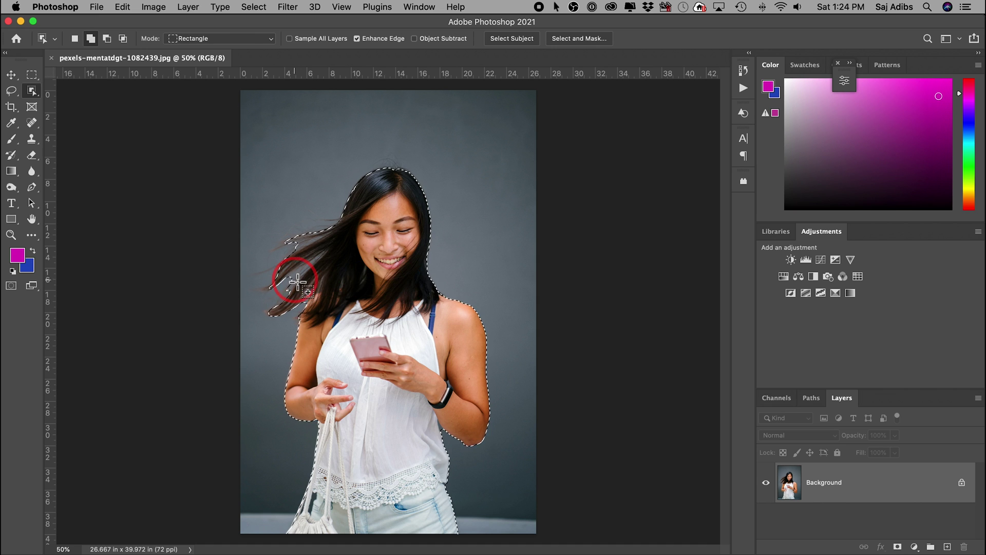
{"action": "left_click", "coordinate": [500, 43]}
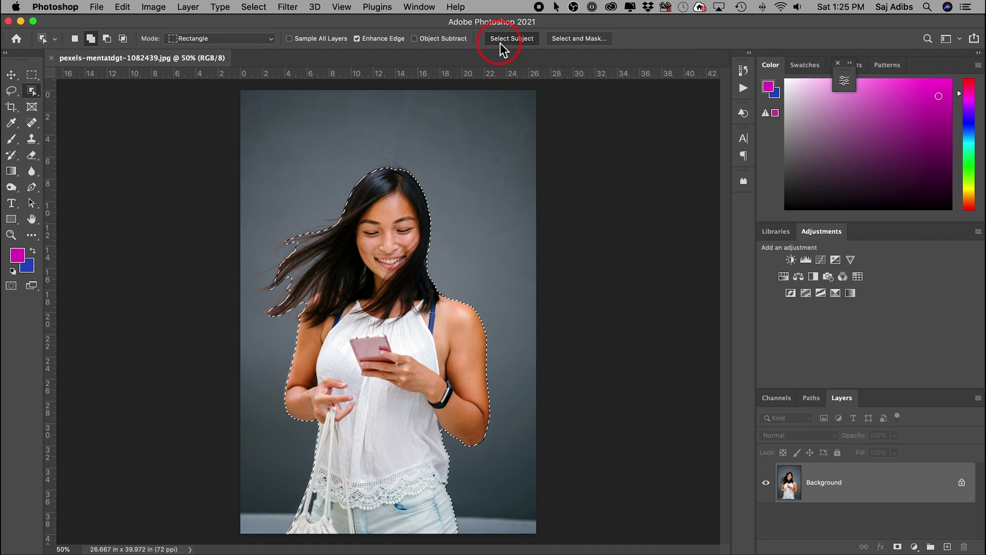
{"action": "left_click", "coordinate": [583, 204]}
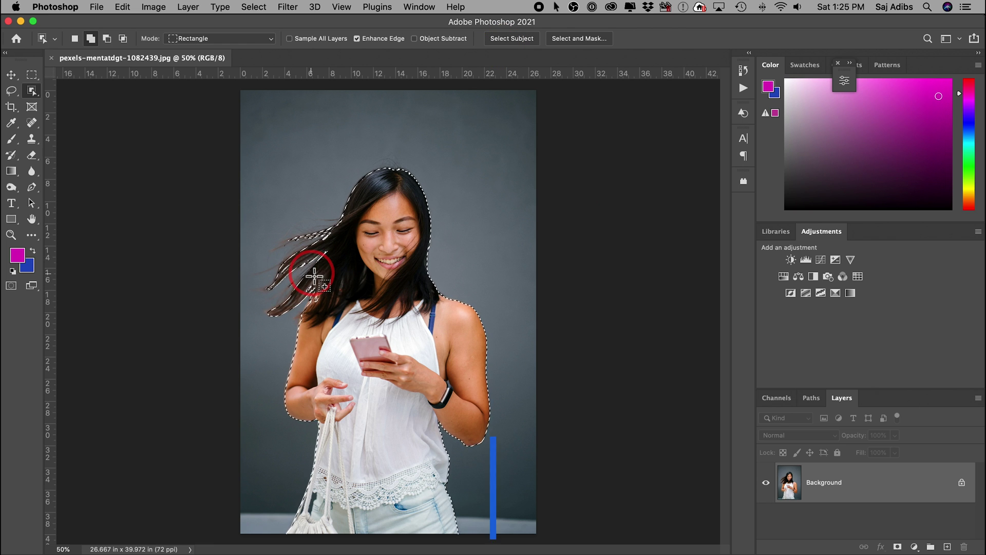
- Switch to the Quick Selection Tool with a size 70 brush in Subtract from selection mode
{"action": "left_click", "coordinate": [34, 93]}
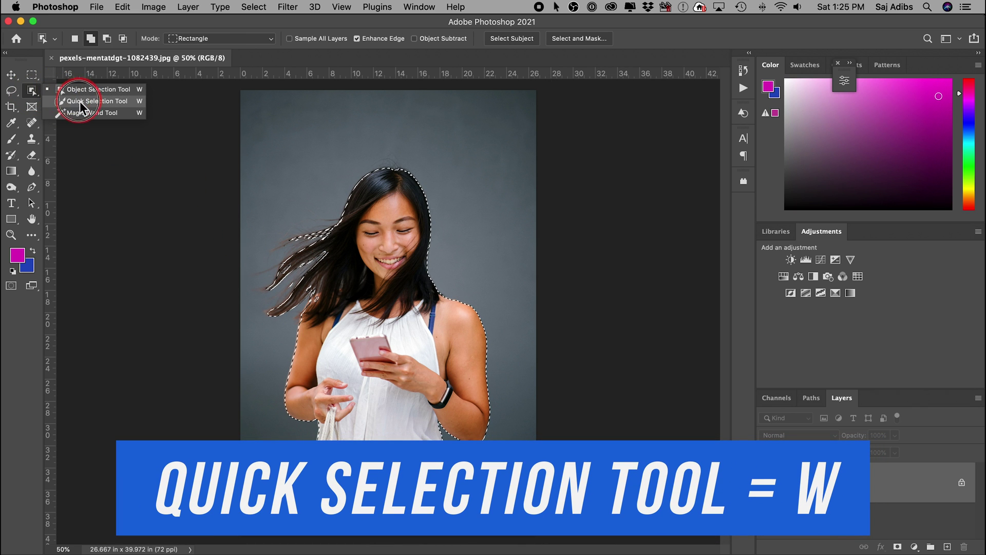
{"action": "left_click", "coordinate": [103, 101]}
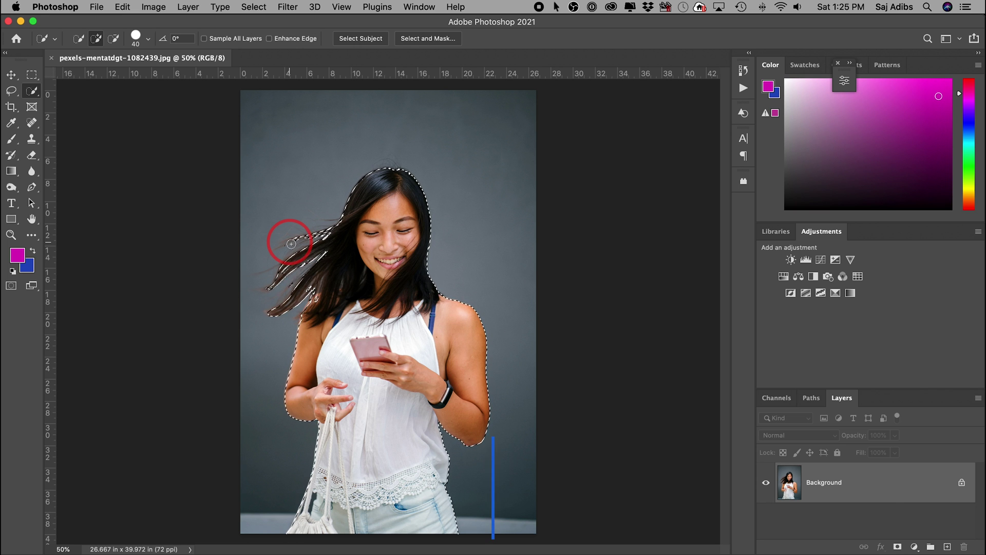
{"action": "key", "text": "bracketright"}
{"action": "key", "text": "bracketright"}
{"action": "key", "text": "bracketright"}
{"action": "key", "text": "bracketright"}
{"action": "key", "text": "bracketright"}
{"action": "key", "text": "bracketright"}
{"action": "key", "text": "bracketright"}
{"action": "key", "text": "bracketright"}
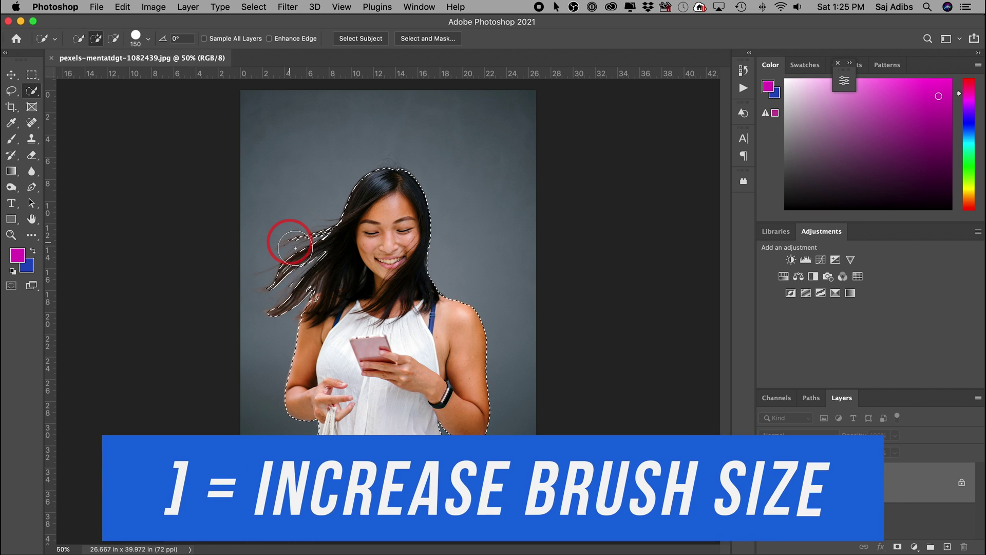
{"action": "key", "text": "bracketleft"}
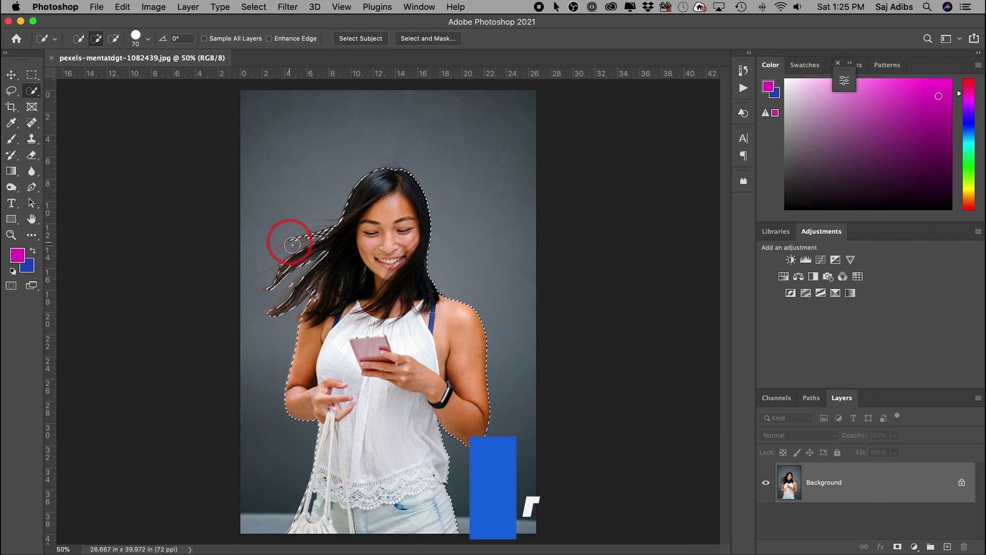
{"action": "key", "text": "bracketleft"}
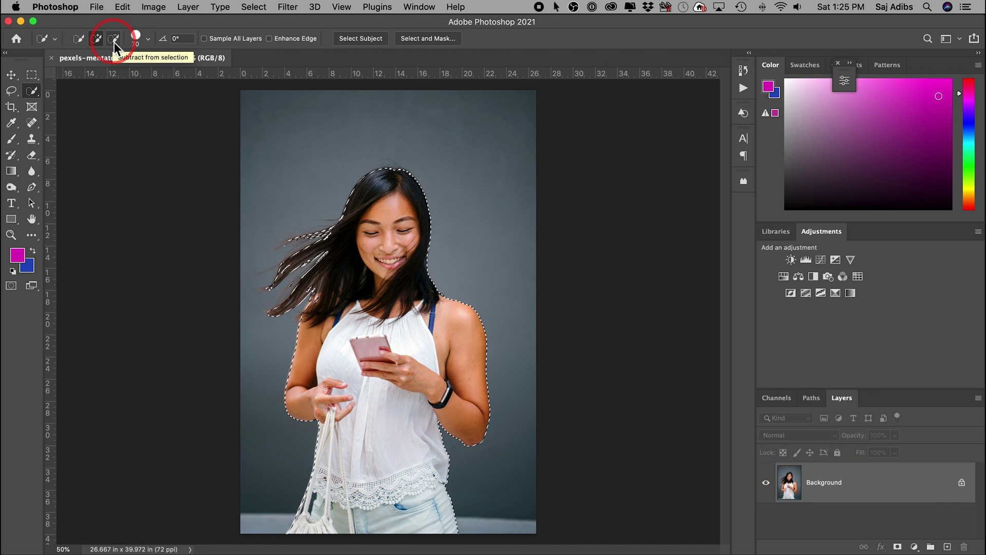
{"action": "left_click", "coordinate": [114, 39]}
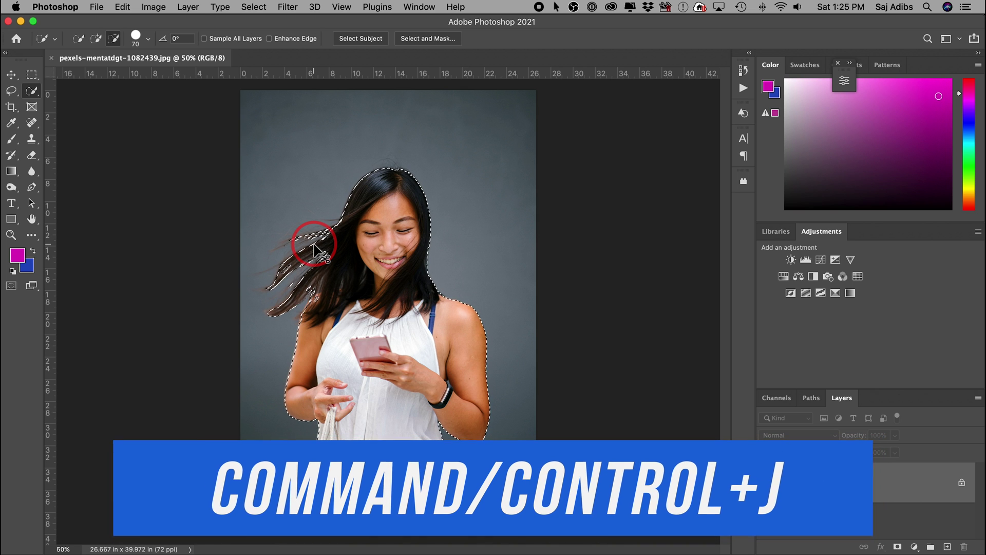
{"action": "key", "text": "super+j"}
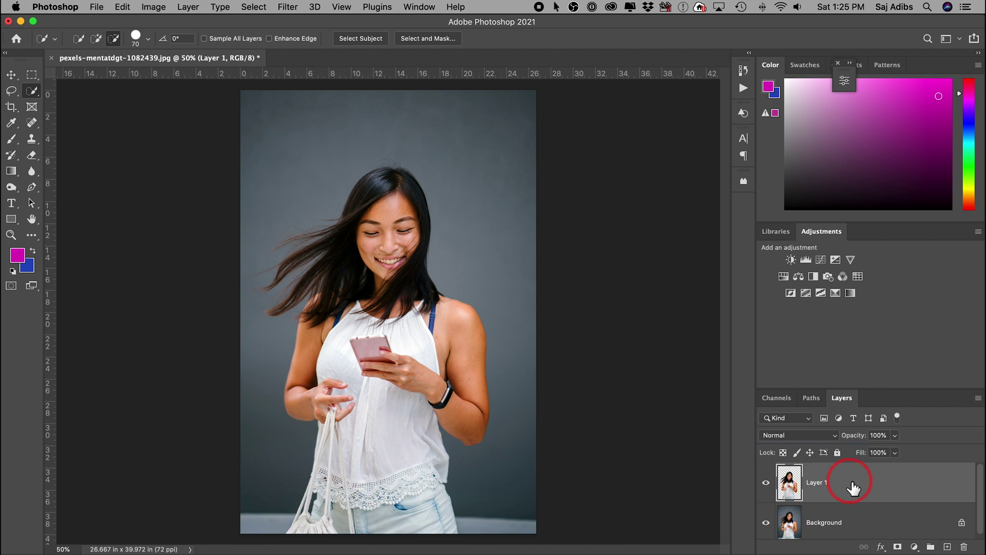
{"action": "left_click", "coordinate": [765, 523]}
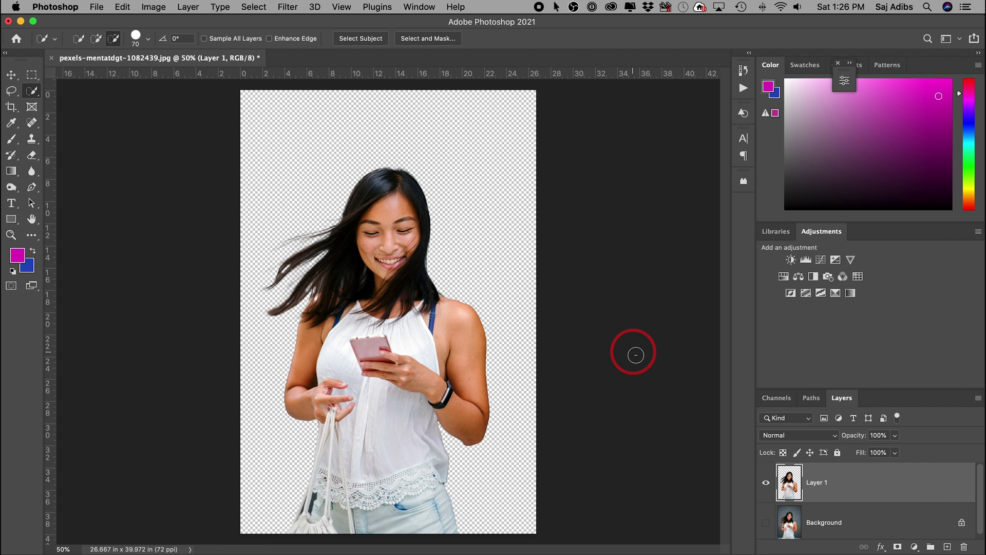
{"action": "key", "text": "super+z"}
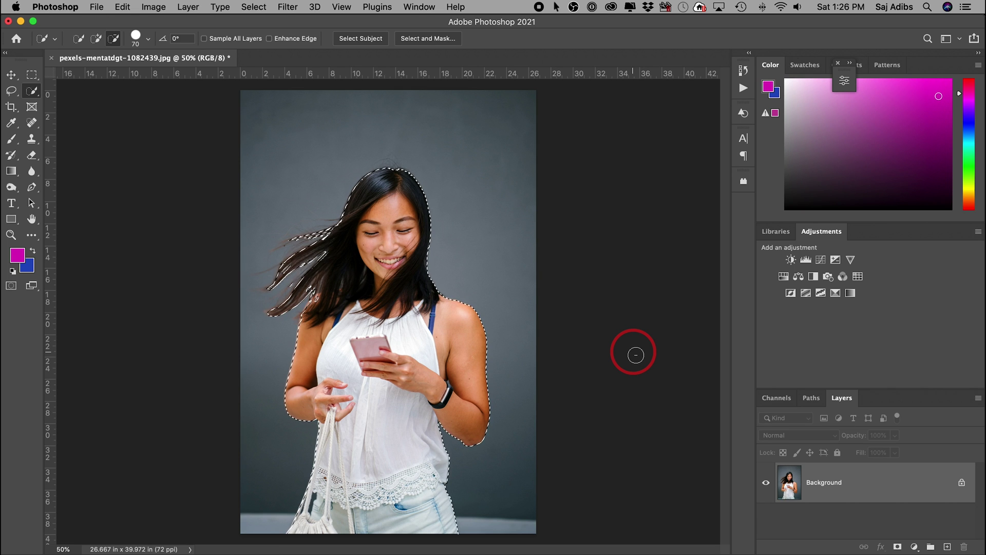
{"action": "left_click", "coordinate": [438, 39]}
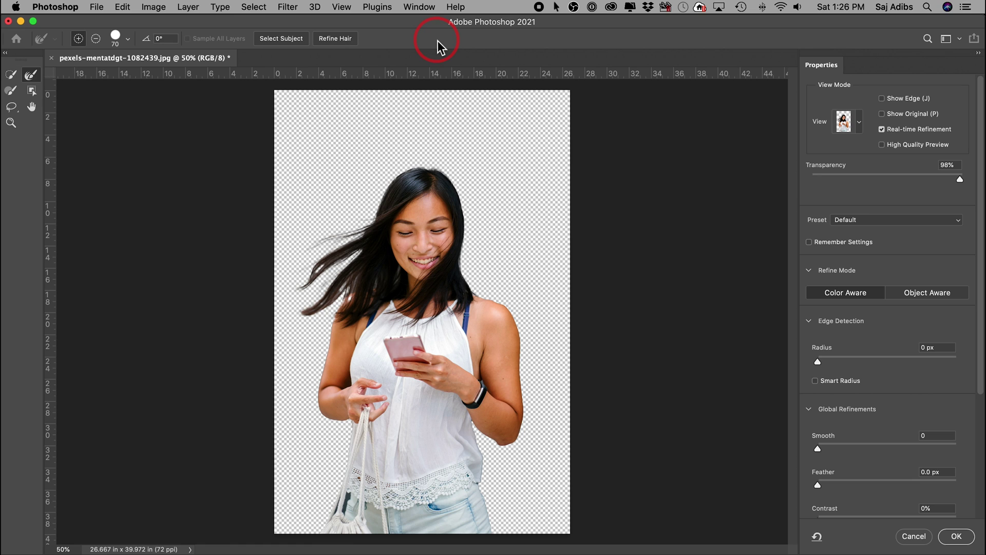
{"action": "key", "text": "w"}
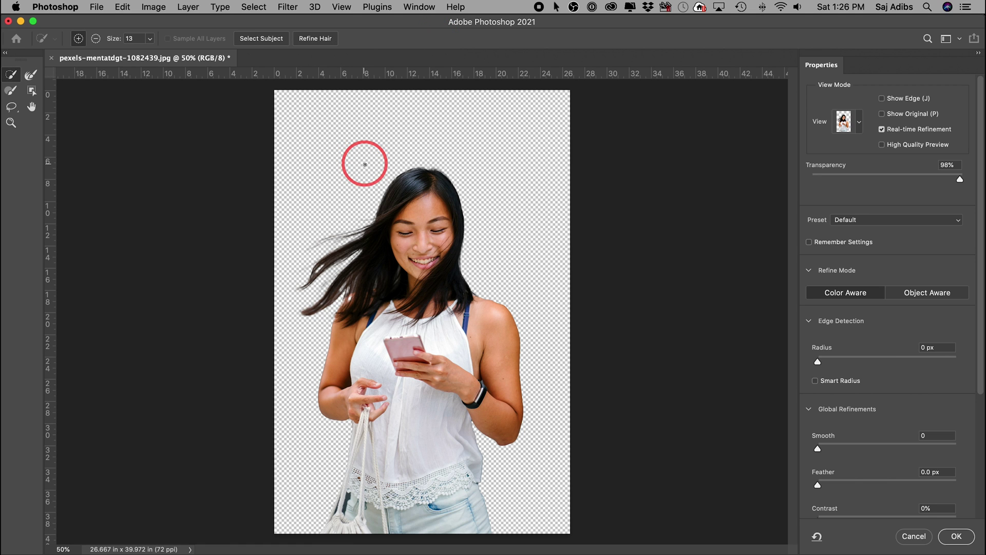
{"action": "left_click", "coordinate": [323, 41]}
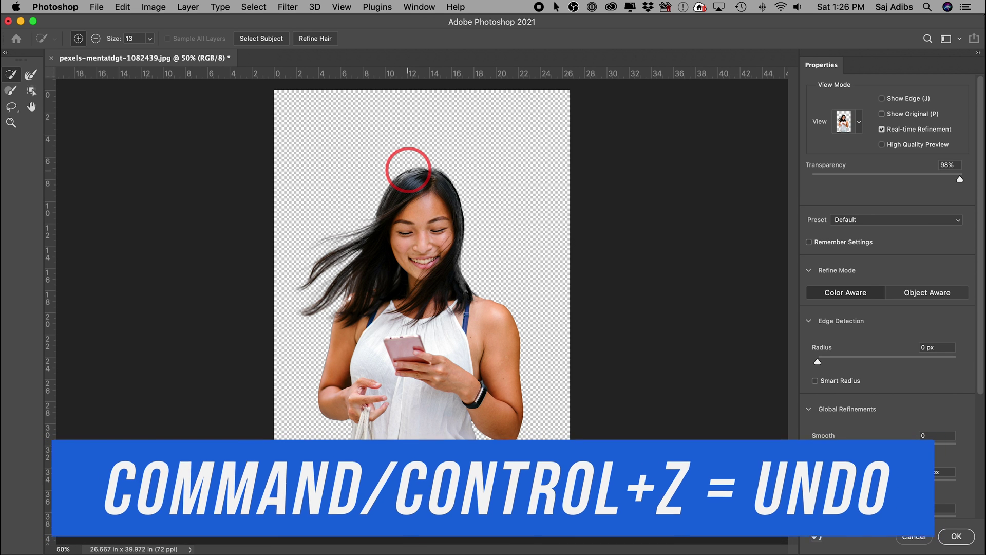
{"action": "key", "text": "super+z"}
{"action": "key", "text": "super+z"}
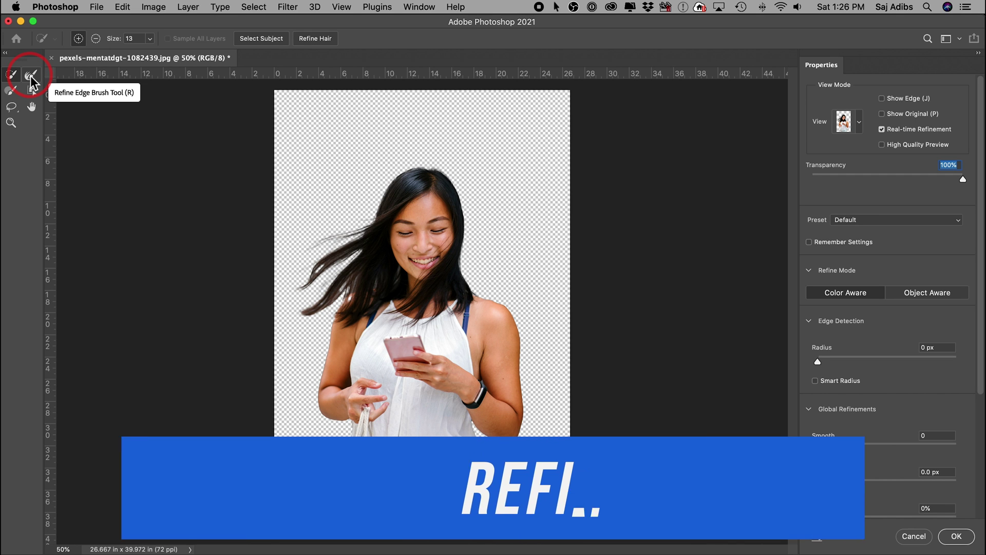
- Paint the Refine Edge Brush over the top and left hair strands, then view the edge areas
{"action": "left_click", "coordinate": [31, 80]}
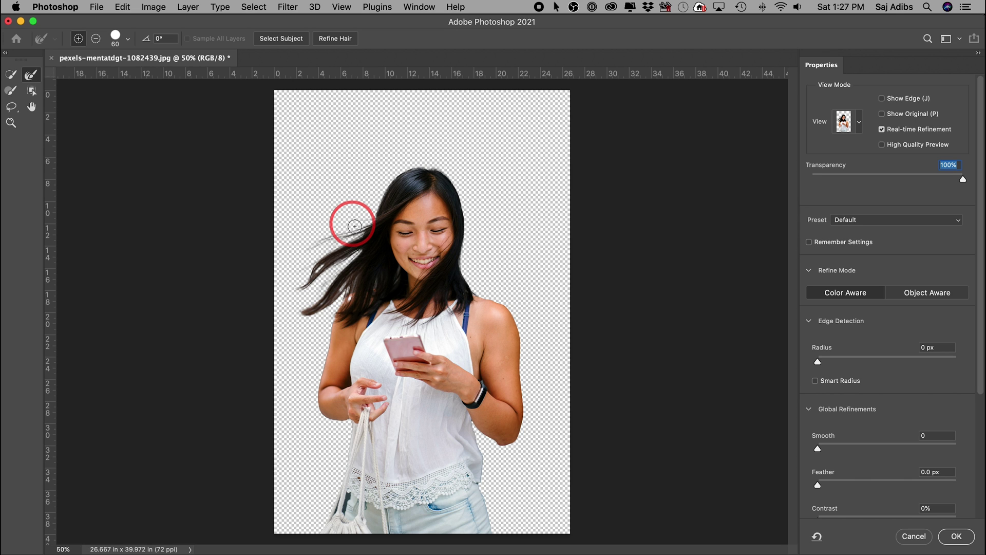
{"action": "mouse_move", "coordinate": [354, 226]}
{"action": "left_mouse_down"}
{"action": "mouse_move", "coordinate": [389, 183]}
{"action": "mouse_move", "coordinate": [425, 168]}
{"action": "mouse_move", "coordinate": [411, 167]}
{"action": "mouse_move", "coordinate": [387, 187]}
{"action": "mouse_move", "coordinate": [377, 214]}
{"action": "mouse_move", "coordinate": [420, 168]}
{"action": "mouse_move", "coordinate": [460, 185]}
{"action": "mouse_move", "coordinate": [416, 174]}
{"action": "mouse_move", "coordinate": [348, 239]}
{"action": "mouse_move", "coordinate": [321, 248]}
{"action": "mouse_move", "coordinate": [350, 239]}
{"action": "mouse_move", "coordinate": [324, 281]}
{"action": "mouse_move", "coordinate": [354, 262]}
{"action": "mouse_move", "coordinate": [323, 281]}
{"action": "mouse_move", "coordinate": [348, 270]}
{"action": "mouse_move", "coordinate": [313, 303]}
{"action": "mouse_move", "coordinate": [327, 301]}
{"action": "mouse_move", "coordinate": [298, 317]}
{"action": "mouse_move", "coordinate": [322, 319]}
{"action": "mouse_move", "coordinate": [348, 295]}
{"action": "mouse_move", "coordinate": [323, 361]}
{"action": "mouse_move", "coordinate": [396, 175]}
{"action": "mouse_move", "coordinate": [446, 169]}
{"action": "mouse_move", "coordinate": [463, 208]}
{"action": "left_mouse_up"}
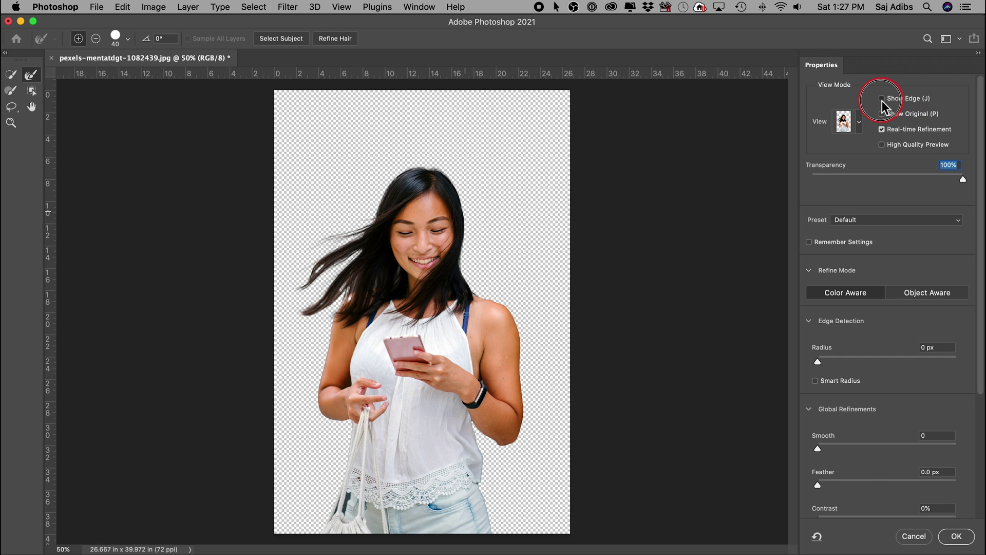
{"action": "left_click", "coordinate": [882, 99]}
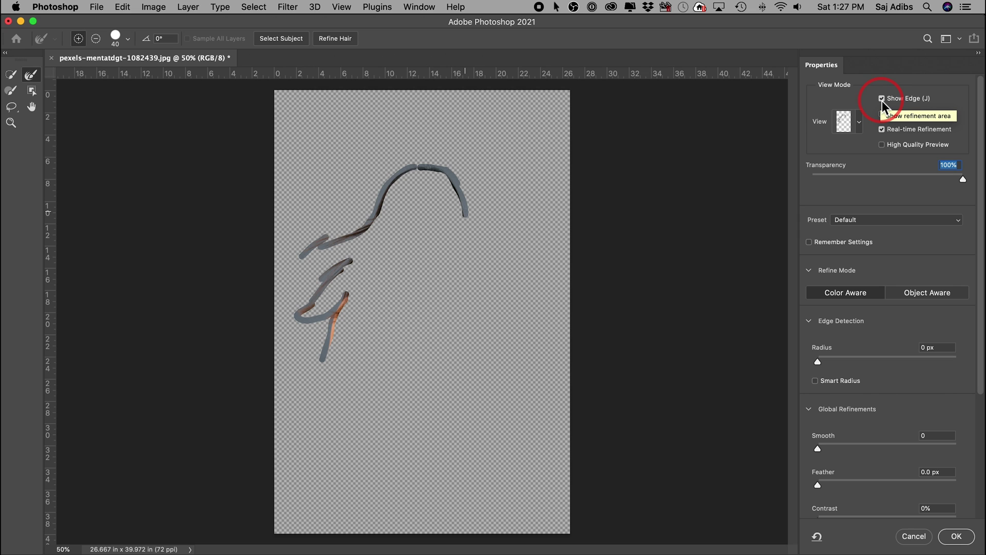
{"action": "left_click", "coordinate": [882, 98]}
{"action": "scroll", "coordinate": [914, 183], "scroll_direction": "down", "scroll_amount": 5}
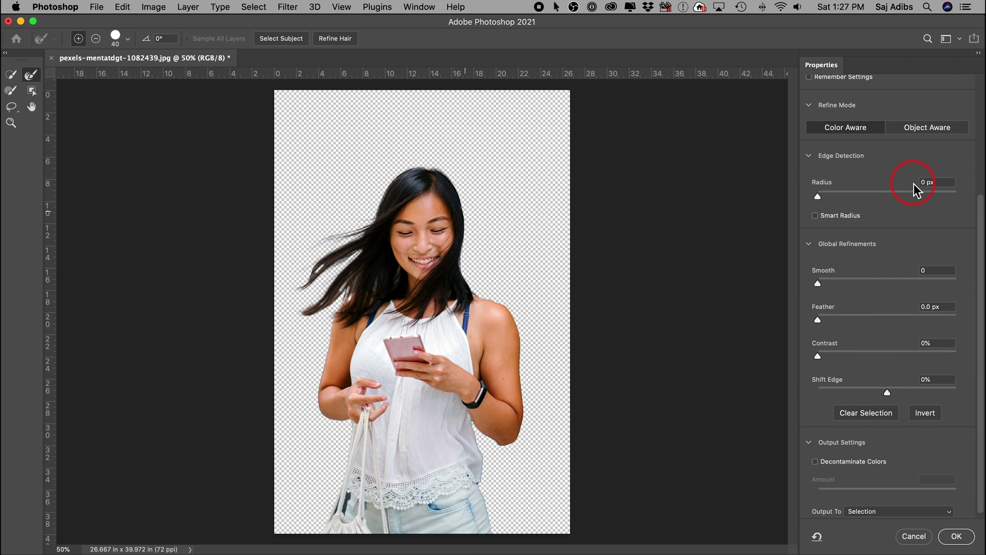
{"action": "scroll", "coordinate": [914, 188], "scroll_direction": "up", "scroll_amount": 2}
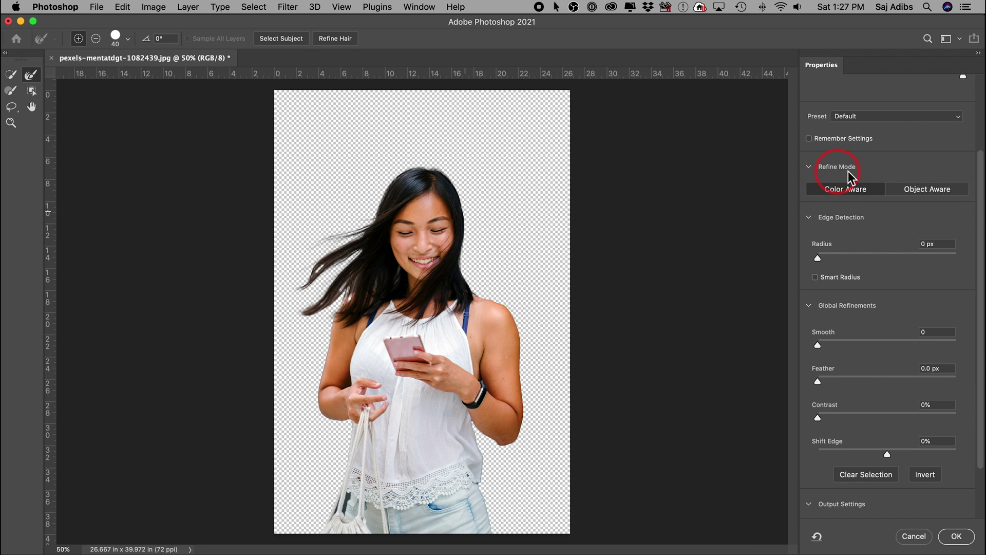
{"action": "left_click", "coordinate": [915, 195]}
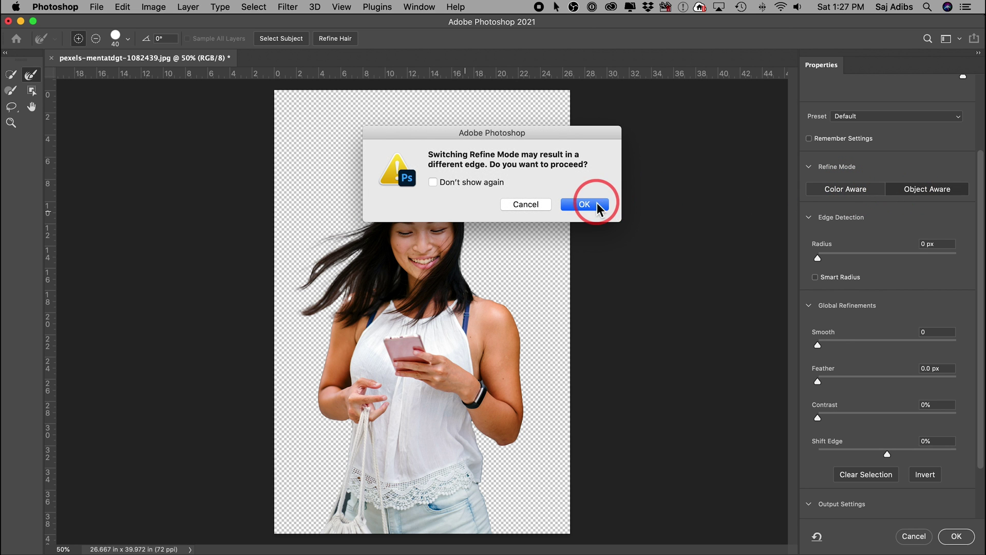
{"action": "left_click", "coordinate": [597, 207]}
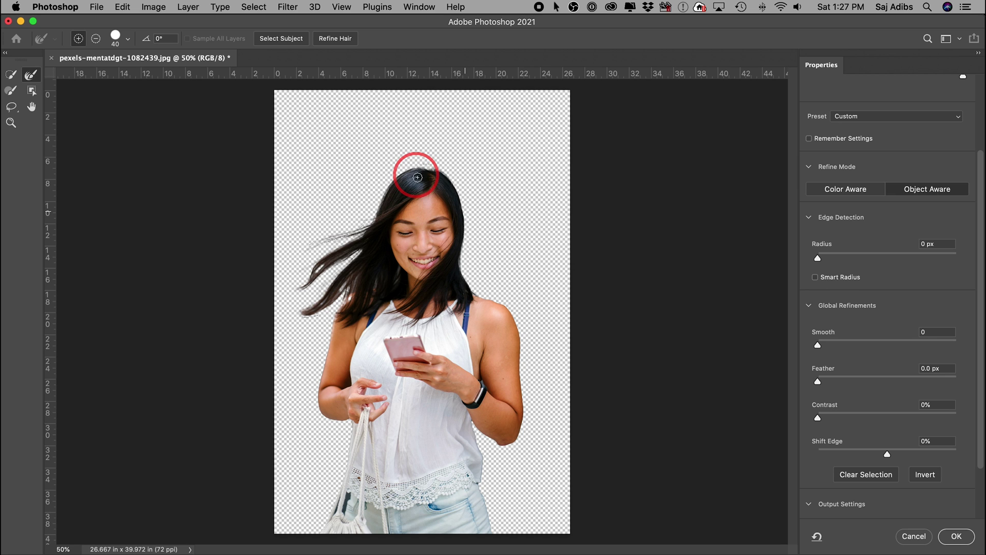
{"action": "left_click", "coordinate": [851, 198]}
{"action": "left_click", "coordinate": [599, 205]}
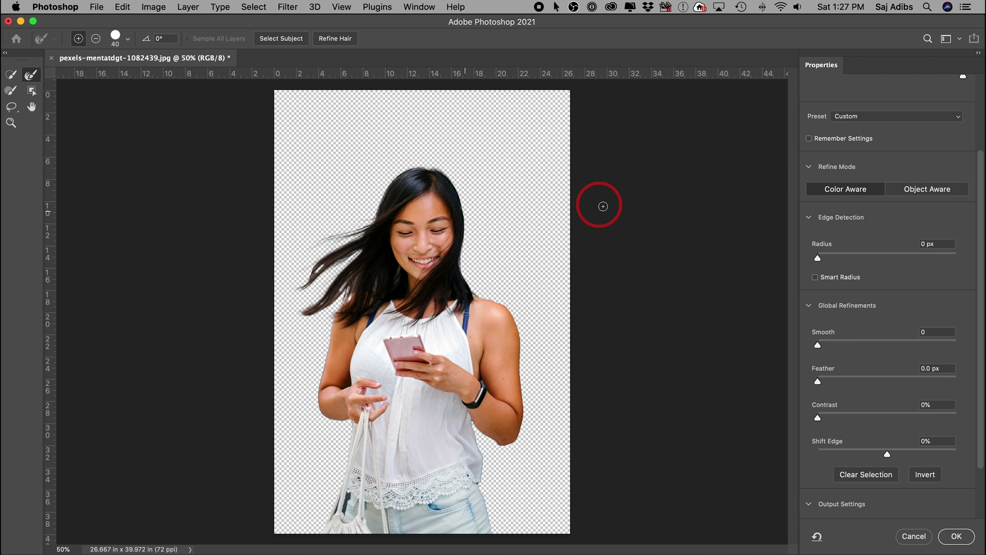
{"action": "left_click", "coordinate": [861, 187]}
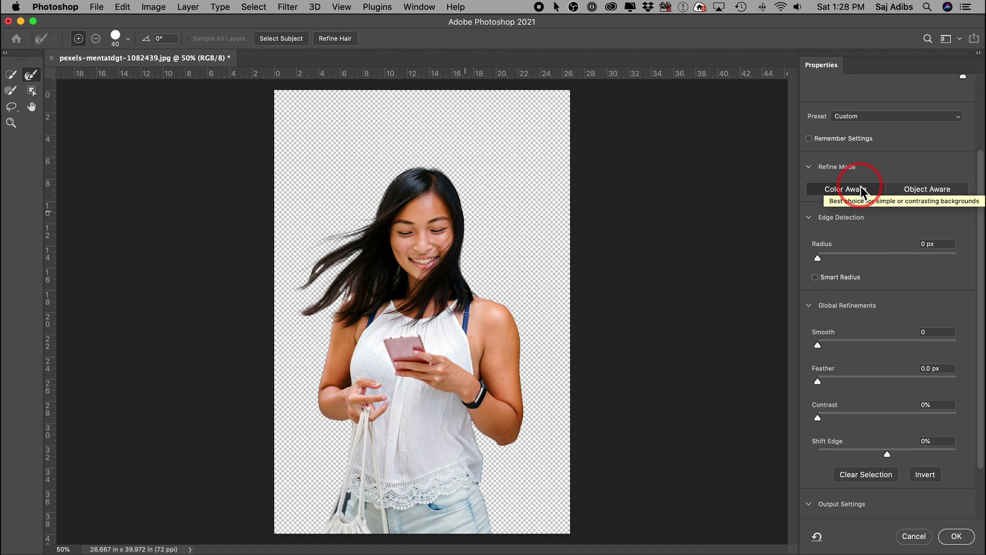
{"action": "scroll", "coordinate": [891, 283], "scroll_direction": "down", "scroll_amount": 3}
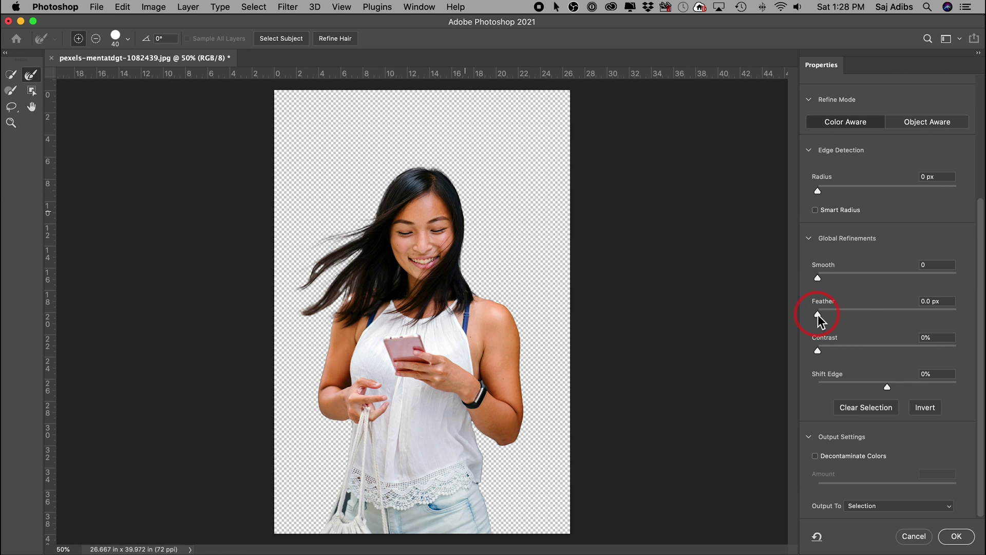
- Apply Feather 0.4 px and Contrast 14% with output to a new layer
{"action": "left_click_drag", "start_coordinate": [818, 315], "coordinate": [950, 347]}
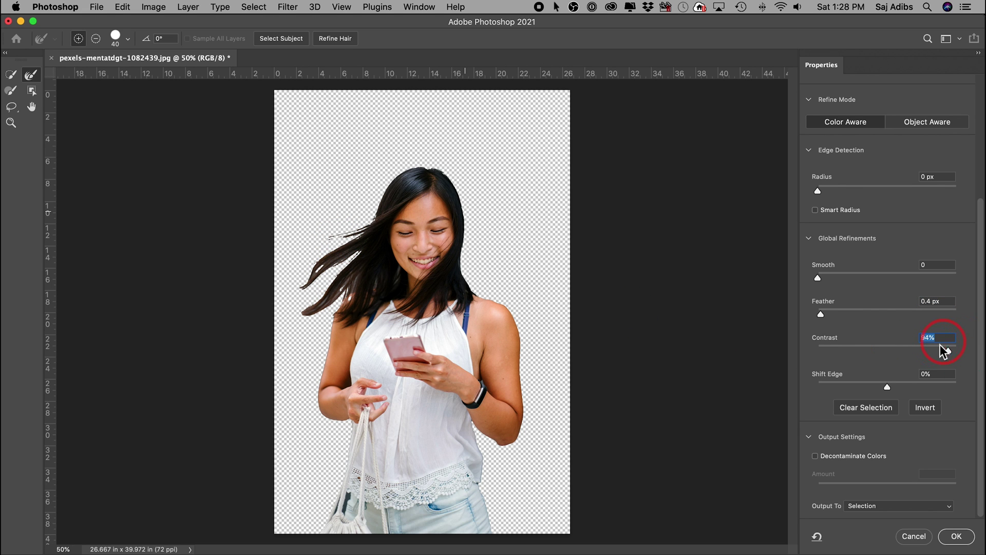
{"action": "left_click_drag", "start_coordinate": [950, 352], "coordinate": [838, 352]}
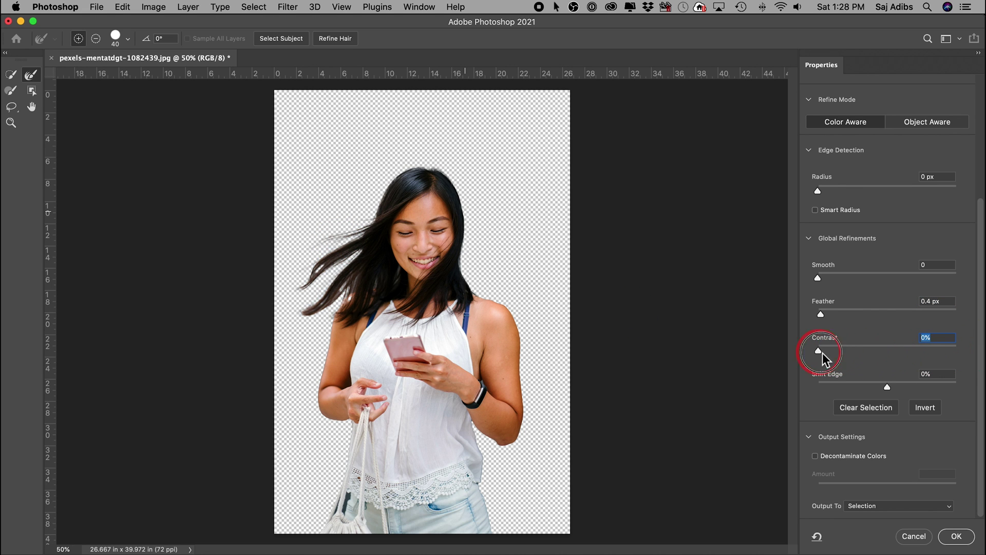
{"action": "left_click", "coordinate": [854, 508]}
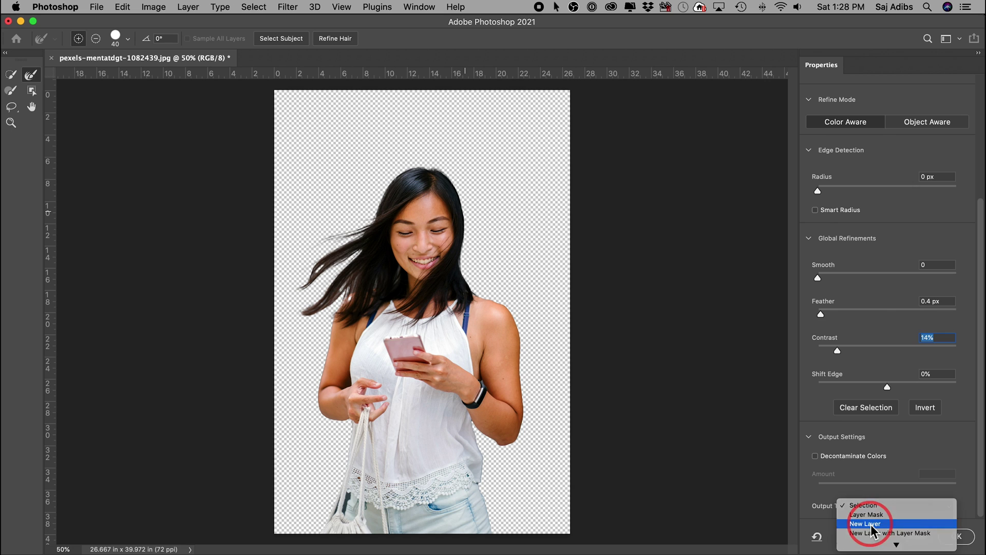
{"action": "left_click", "coordinate": [871, 526]}
{"action": "left_click", "coordinate": [958, 536]}
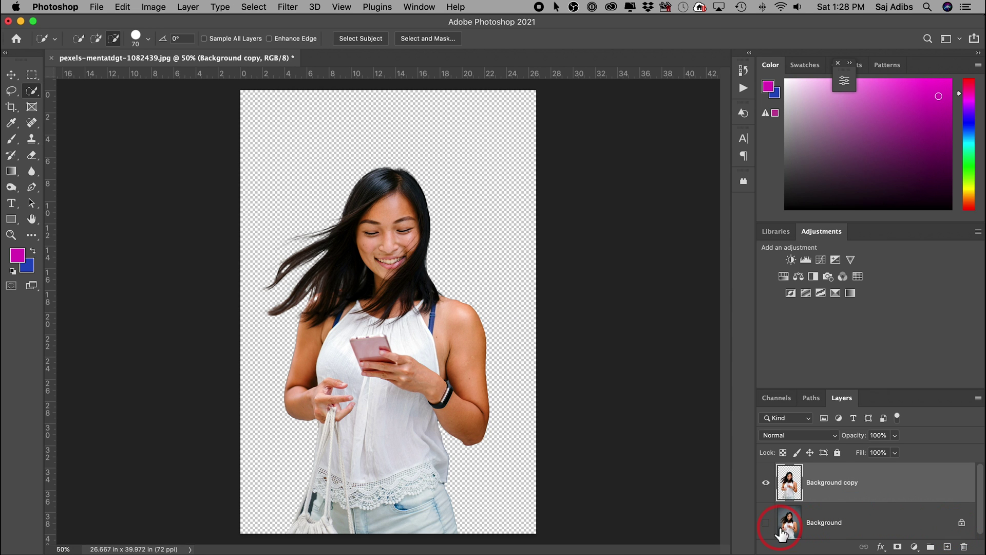
{"action": "left_click", "coordinate": [766, 523]}
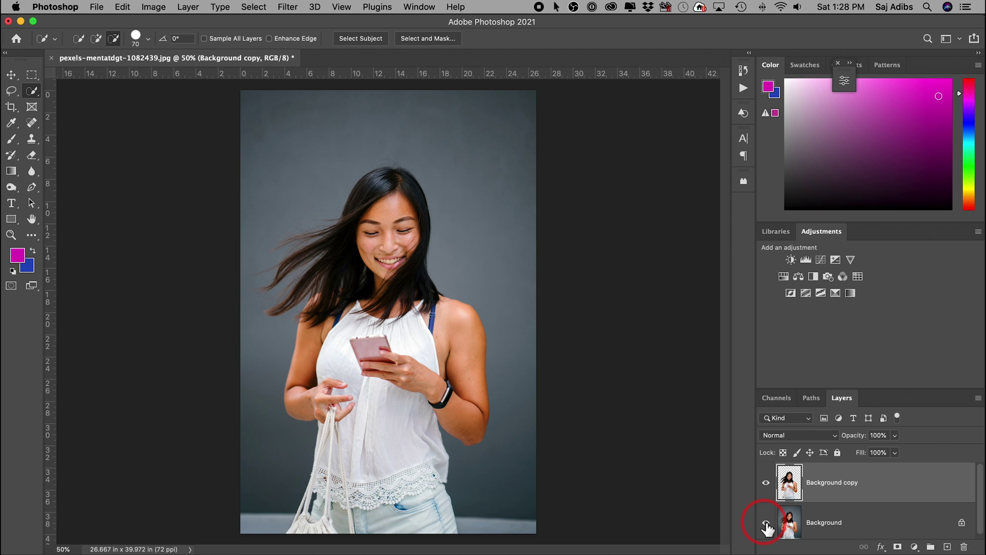
{"action": "left_click", "coordinate": [766, 523]}
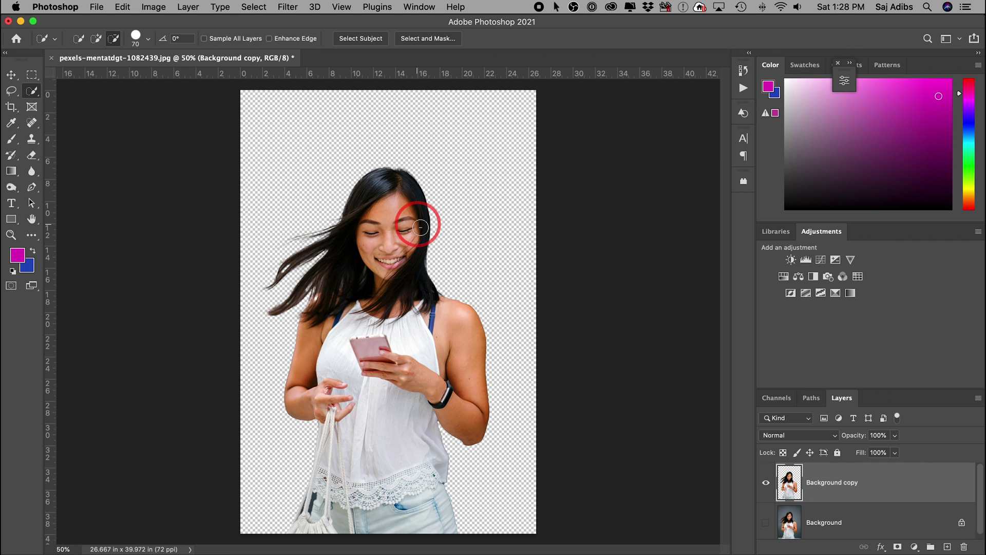
- Draw a full-canvas magenta Rectangle 1 and move it beneath the Background copy layer
{"action": "left_click", "coordinate": [11, 221]}
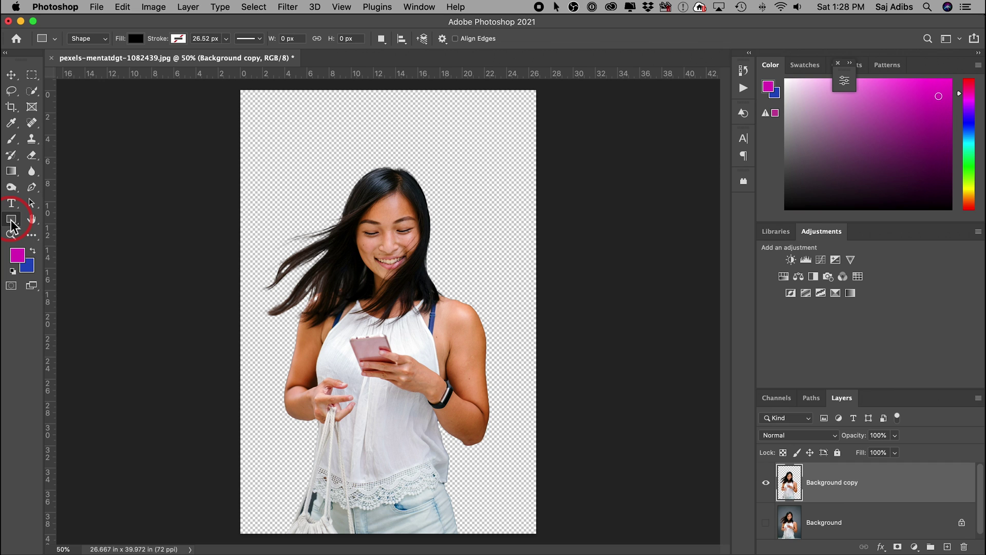
{"action": "left_click", "coordinate": [136, 40]}
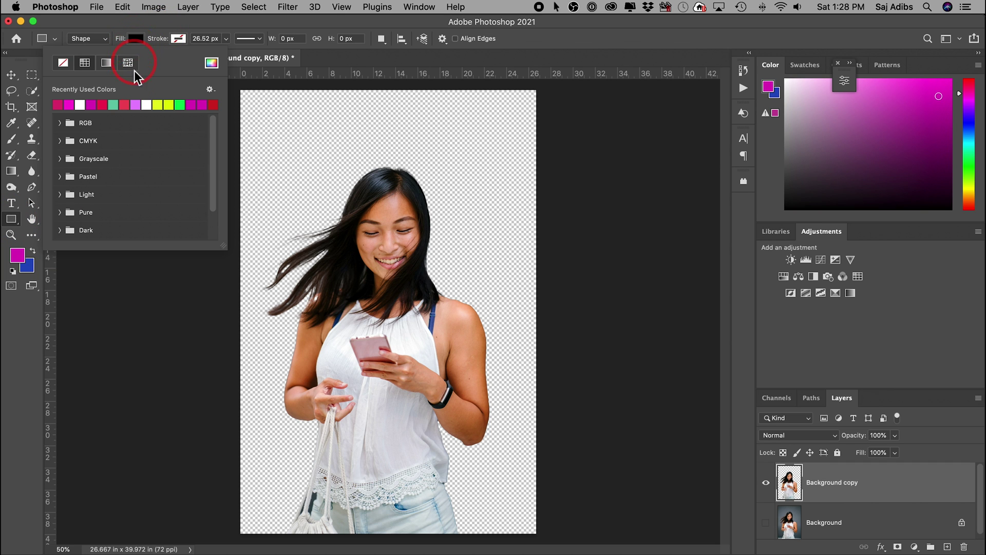
{"action": "left_click", "coordinate": [105, 105]}
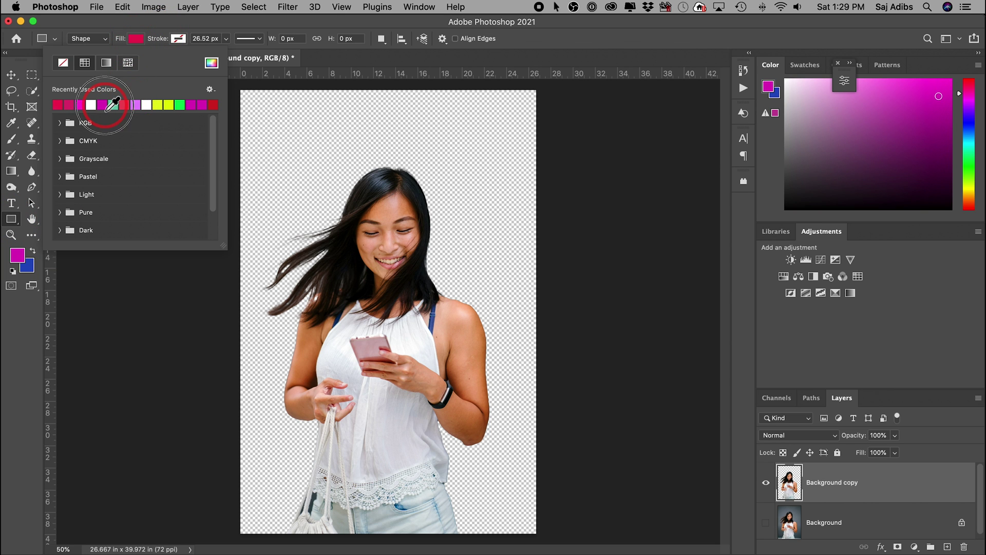
{"action": "left_click_drag", "start_coordinate": [241, 86], "coordinate": [559, 539]}
{"action": "left_click_drag", "start_coordinate": [842, 482], "coordinate": [840, 516]}
{"action": "left_click", "coordinate": [136, 39]}
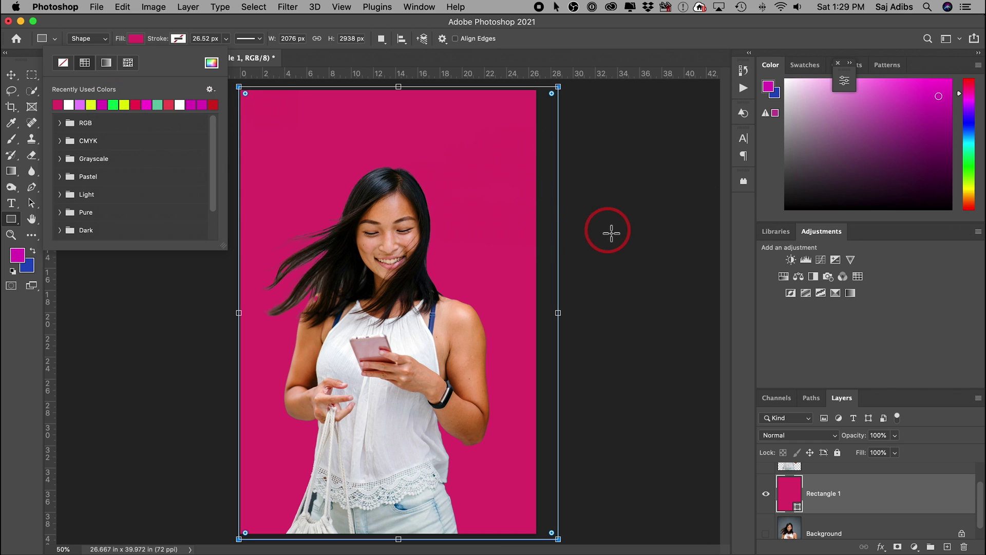
{"action": "scroll", "coordinate": [832, 522], "scroll_direction": "up", "scroll_amount": 3}
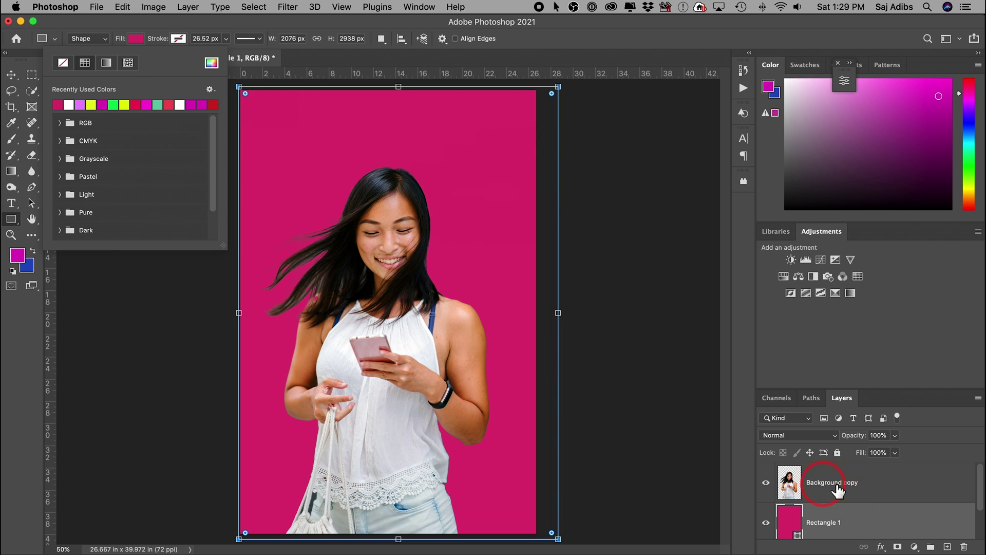
{"action": "left_click", "coordinate": [837, 489]}
{"action": "left_click", "coordinate": [767, 483]}
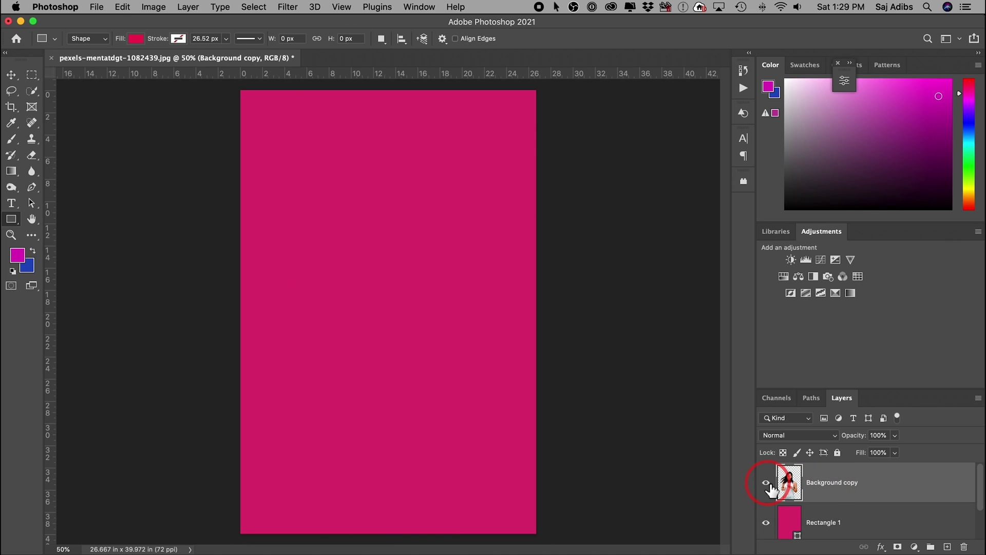
{"action": "left_click", "coordinate": [767, 483]}
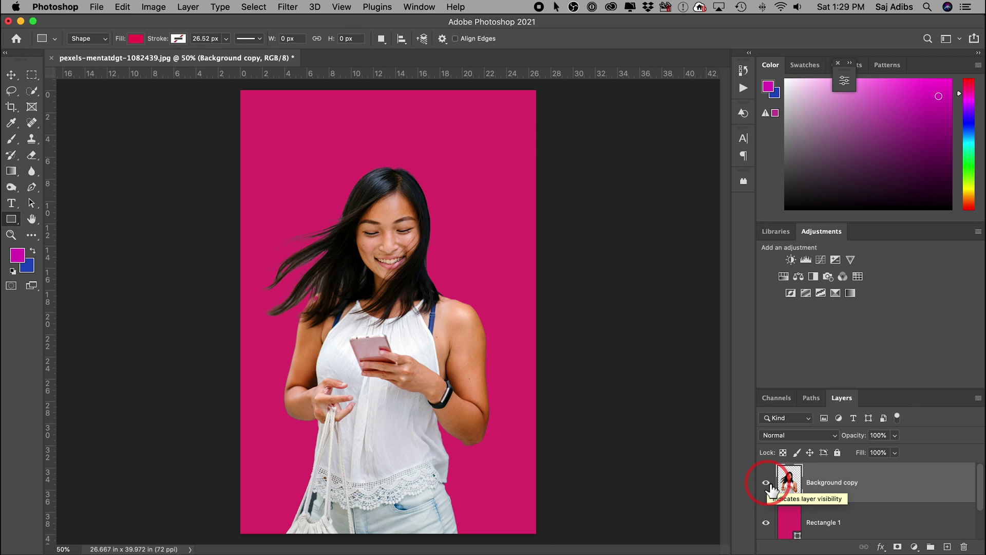